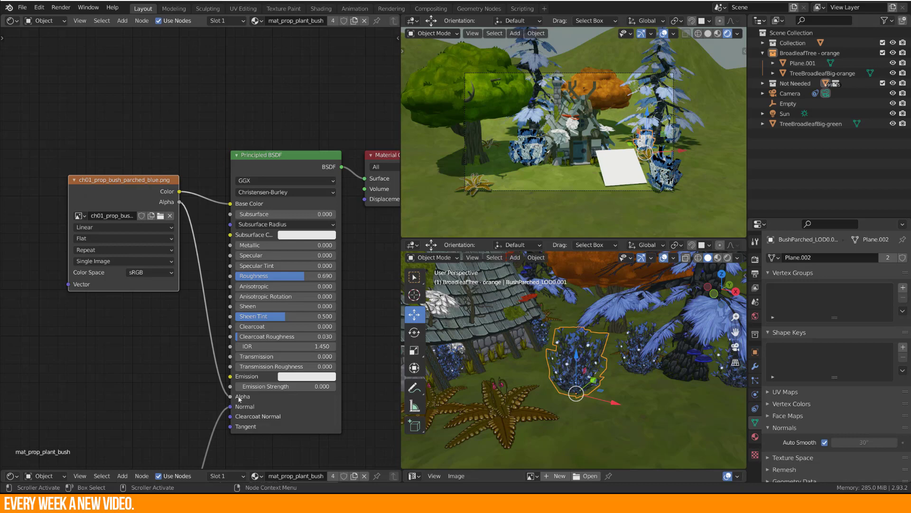
# - Set the blue bush material's Blend Mode and Shadow Mode both to Alpha Clip
pyautogui.click(755, 437)
pyautogui.scroll(-10, 816, 337)
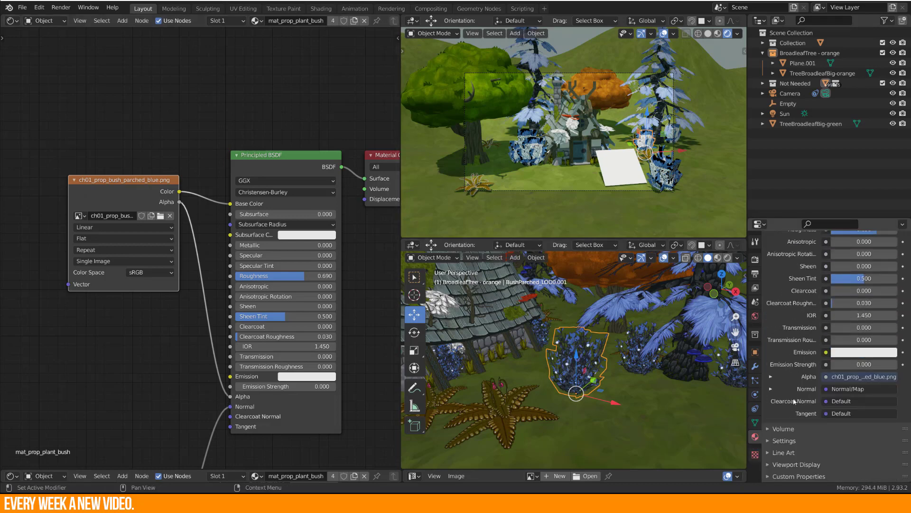
pyautogui.click(783, 440)
pyautogui.scroll(-3, 817, 404)
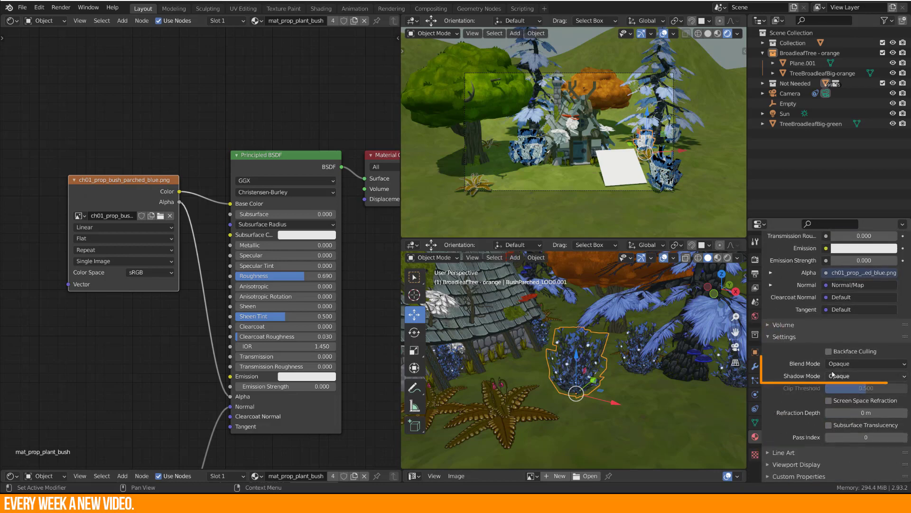
pyautogui.click(836, 365)
pyautogui.click(840, 388)
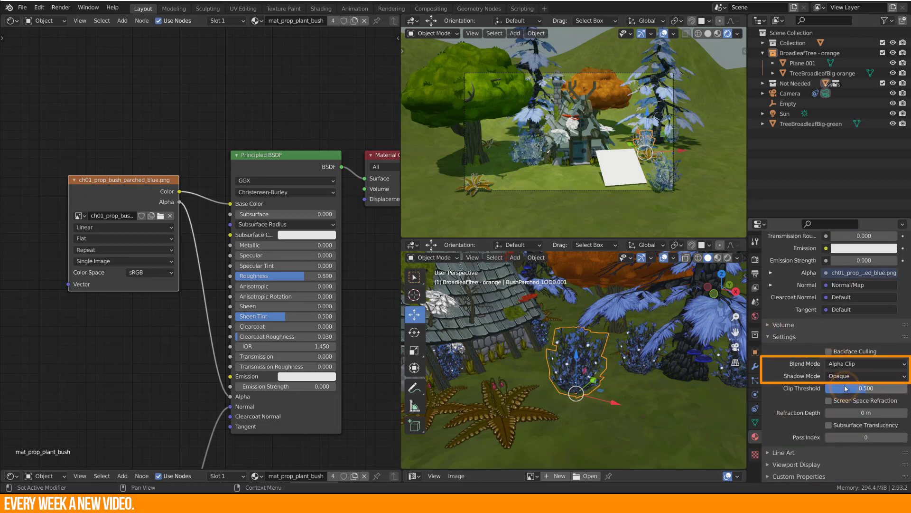
pyautogui.click(837, 375)
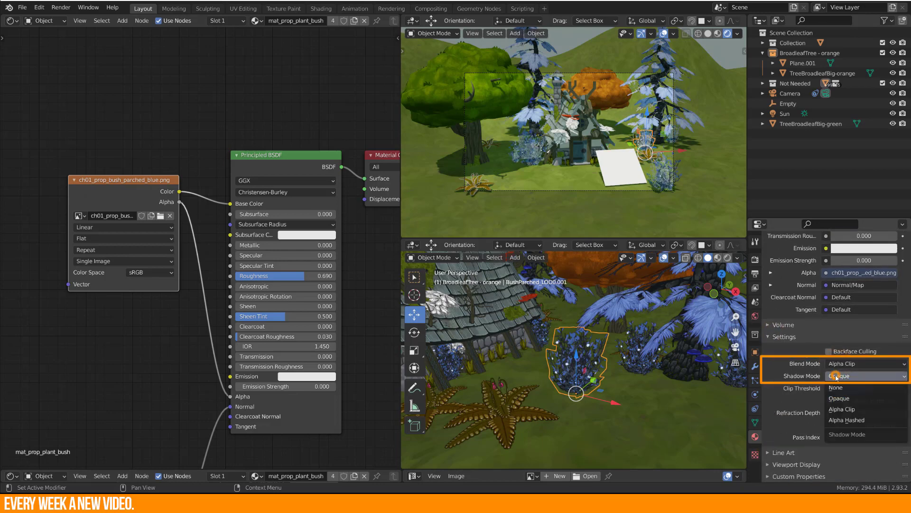
pyautogui.click(842, 410)
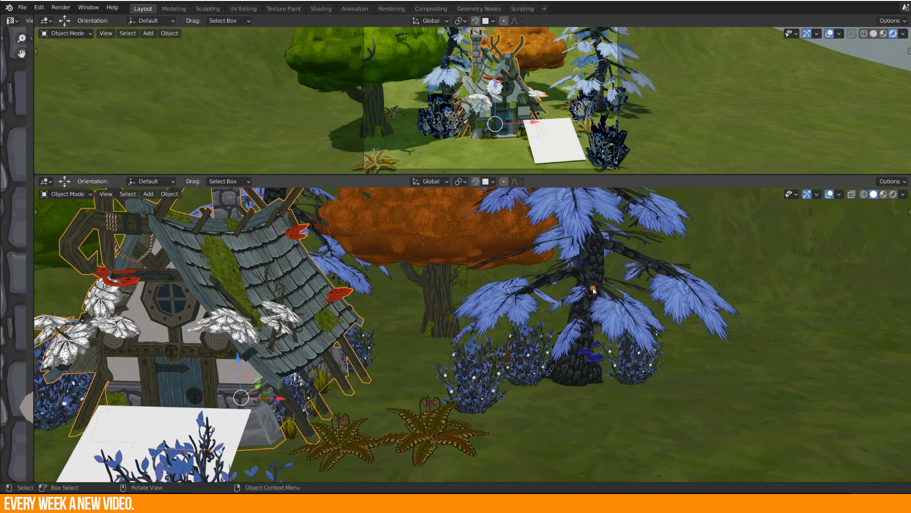
# - Examine the mesh of the blue conifer beside the house in Edit Mode from several angles
pyautogui.click(594, 291)
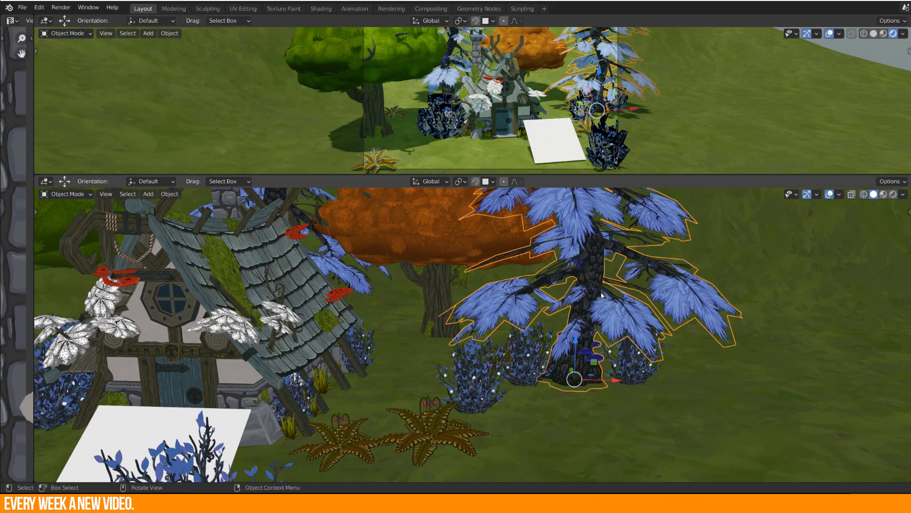
pyautogui.moveTo(547, 391); pyautogui.dragTo(613, 350, button='middle')
pyautogui.press('Tab')
pyautogui.click(523, 331)
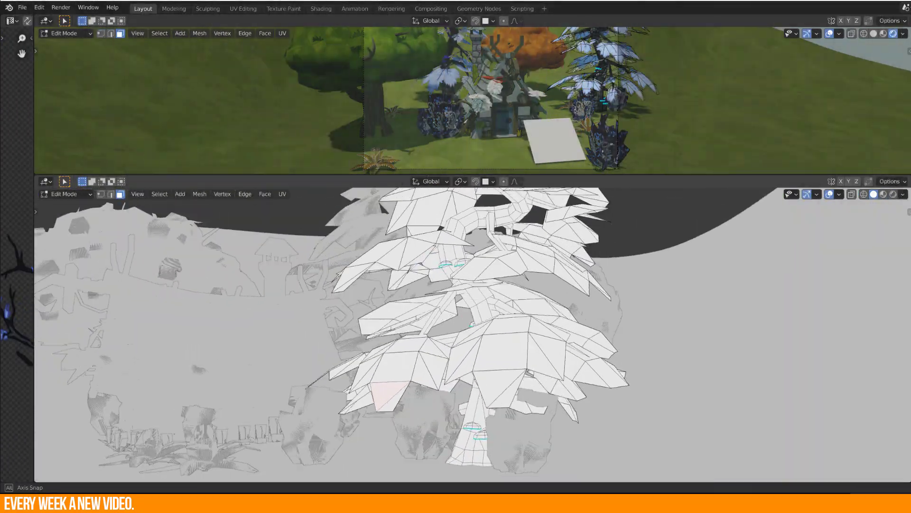
pyautogui.moveTo(522, 303); pyautogui.dragTo(567, 269, button='middle')
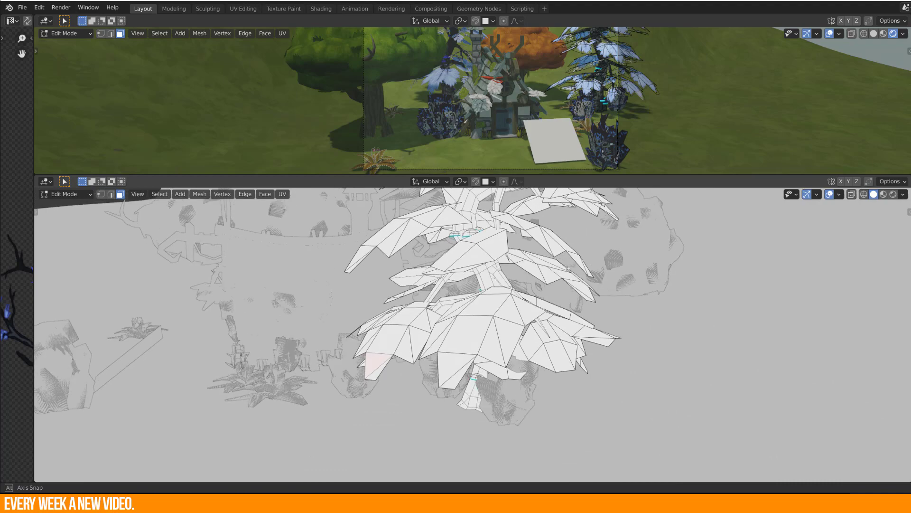
pyautogui.click(472, 334)
pyautogui.moveTo(472, 335); pyautogui.dragTo(507, 373, button='middle')
pyautogui.moveTo(508, 372); pyautogui.dragTo(522, 389, button='middle')
# - Compare Material with Texture color and Studio with Flat lighting in the solid-shaded viewport, ending on Texture and Flat
pyautogui.click(904, 196)
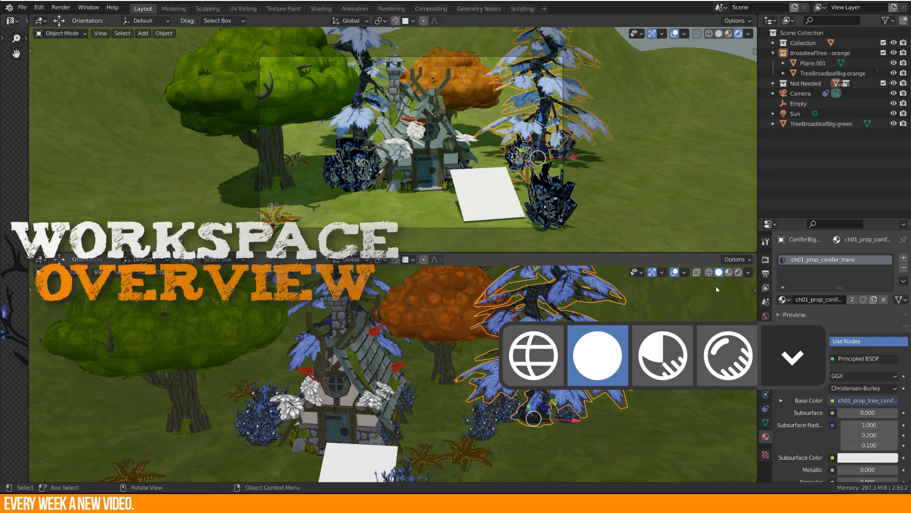
pyautogui.click(748, 273)
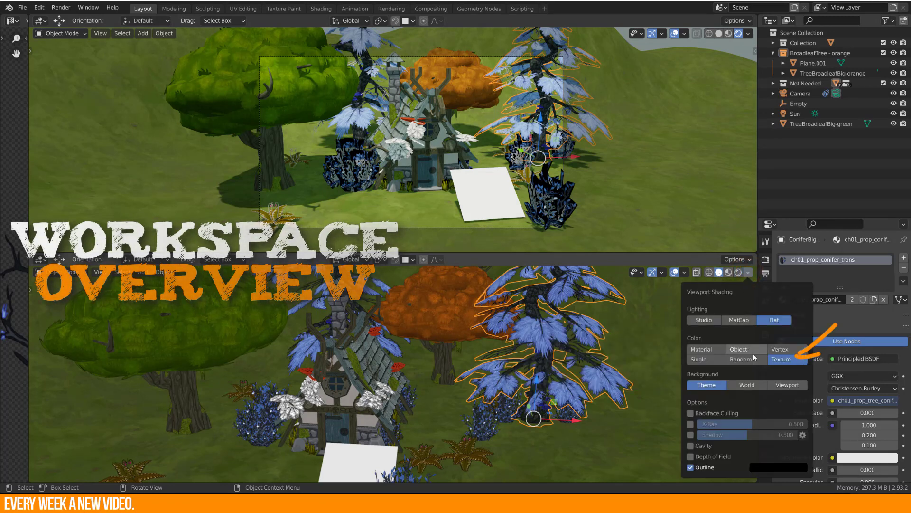
pyautogui.click(702, 350)
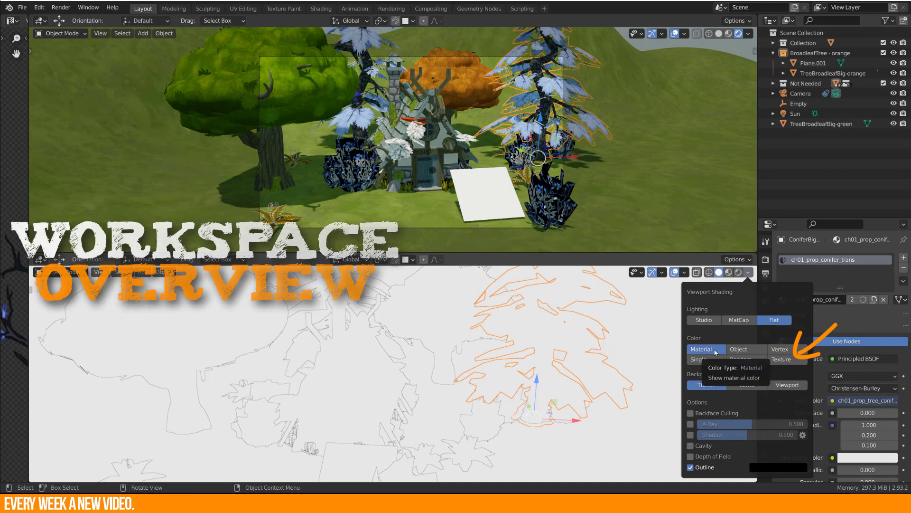
pyautogui.click(784, 360)
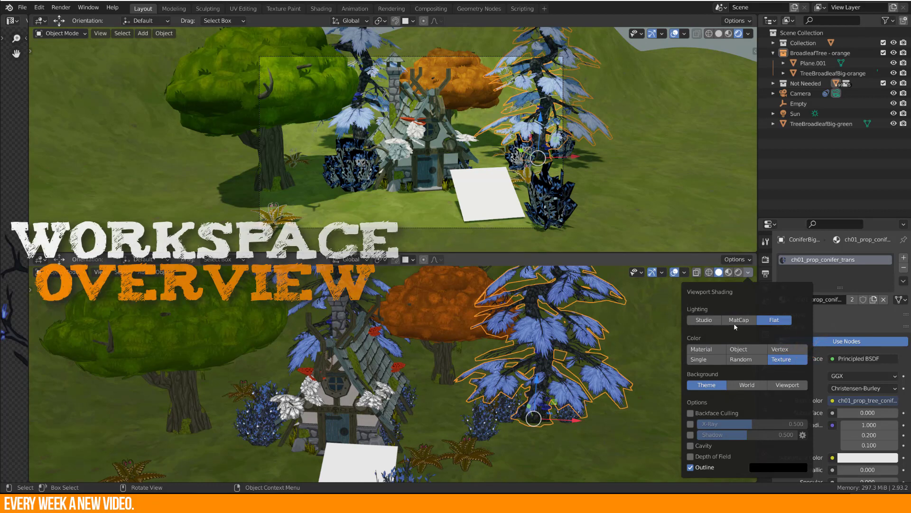
pyautogui.click(704, 320)
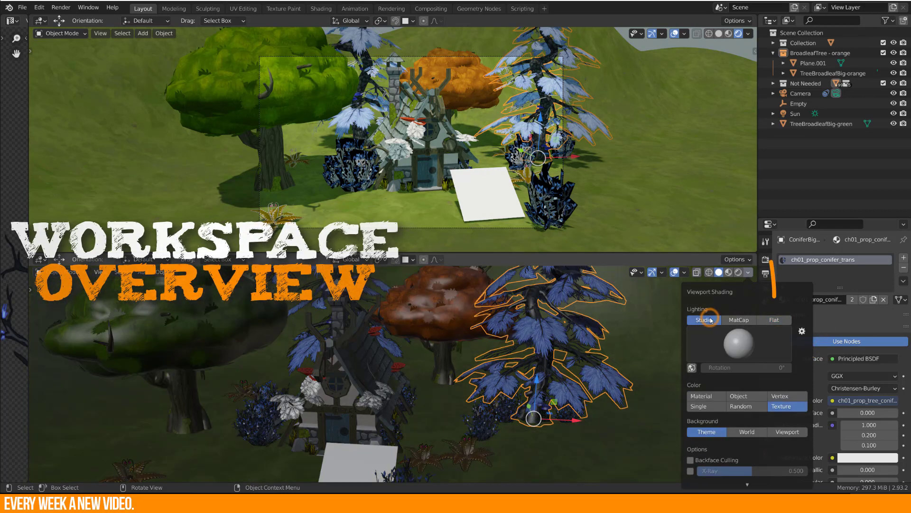
pyautogui.click(779, 320)
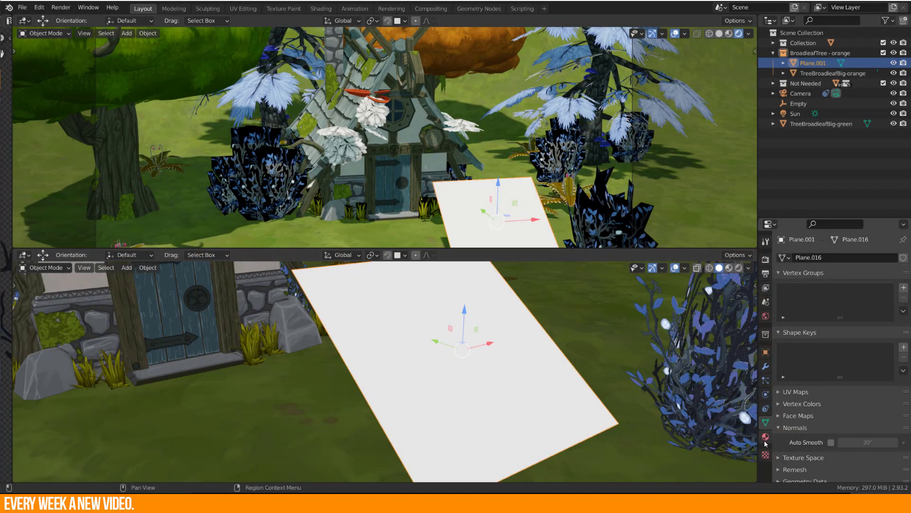
# - Add a material slot with a new material to Plane.001 and assign it to the plane's face
pyautogui.click(766, 439)
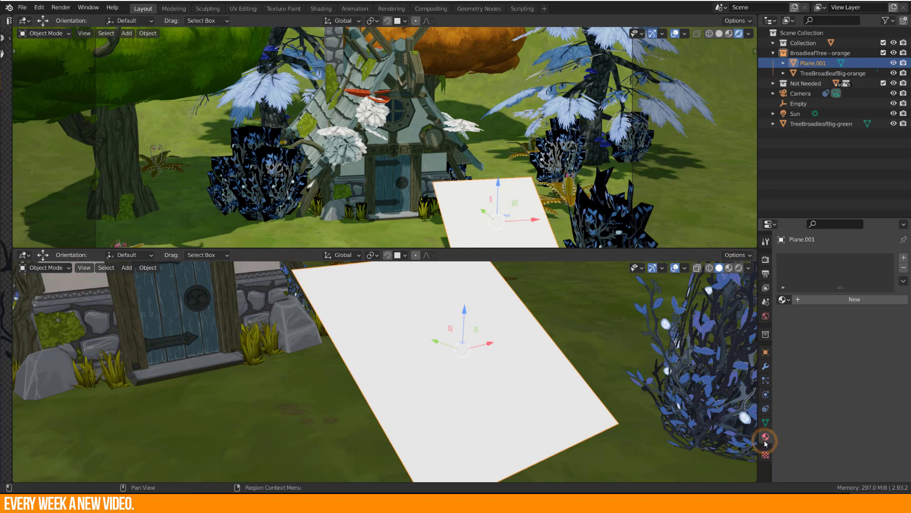
pyautogui.click(904, 258)
pyautogui.click(841, 300)
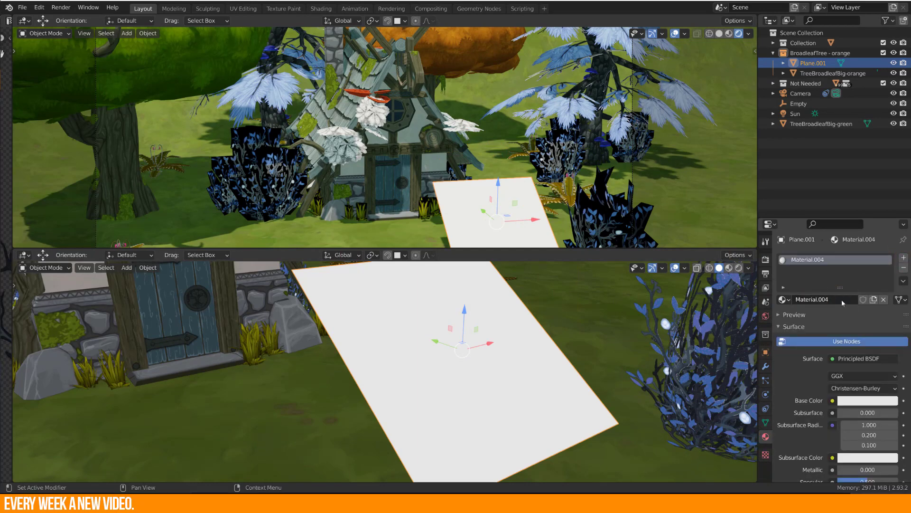
pyautogui.press('Tab')
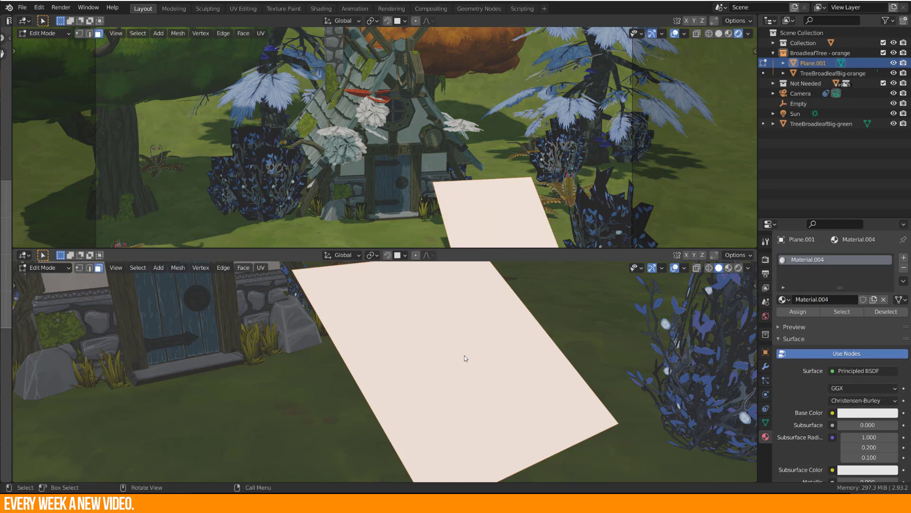
pyautogui.click(809, 314)
pyautogui.press('Tab')
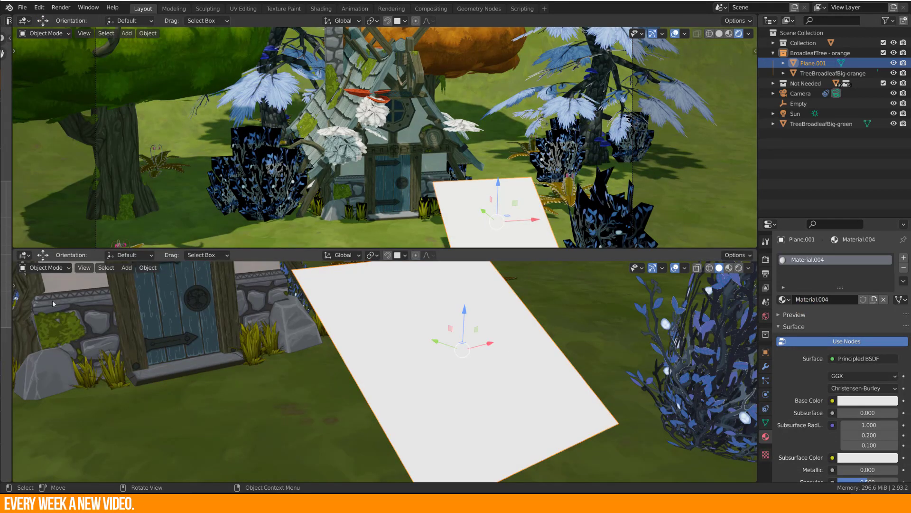
# - Widen the narrow image editor area and switch it to the Shader Editor, framing the plane's Principled BSDF node
pyautogui.moveTo(11, 299); pyautogui.dragTo(248, 299)
pyautogui.click(13, 20)
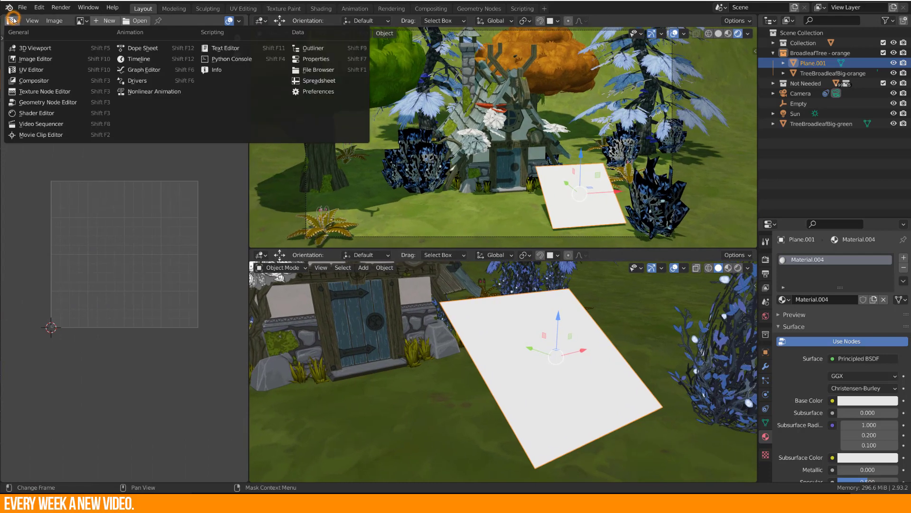
pyautogui.click(33, 113)
pyautogui.press('n')
pyautogui.scroll(5, 124, 306)
pyautogui.moveTo(144, 306); pyautogui.dragTo(239, 318, button='middle')
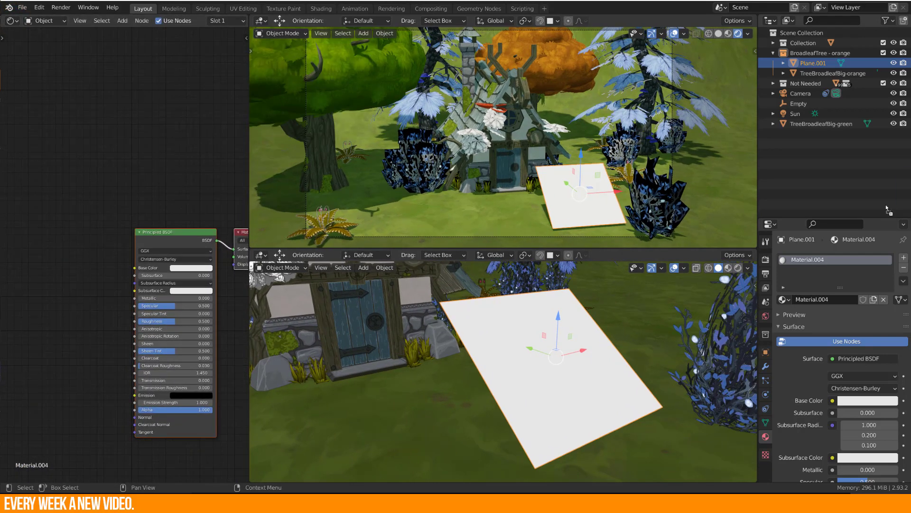
# - Feed the grass tuft image's Color into the plane material's Base Color and set Specular to 0
pyautogui.moveTo(44, 222); pyautogui.dragTo(134, 269)
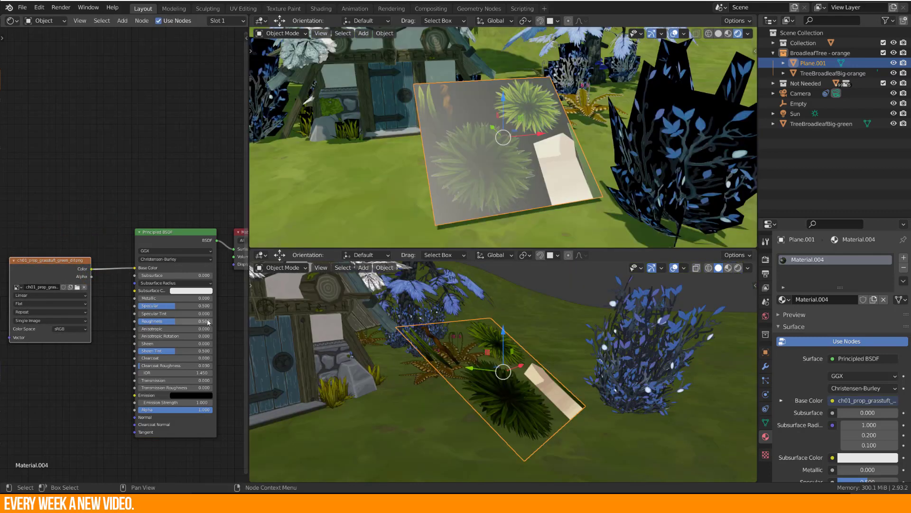
pyautogui.moveTo(153, 308); pyautogui.dragTo(123, 308)
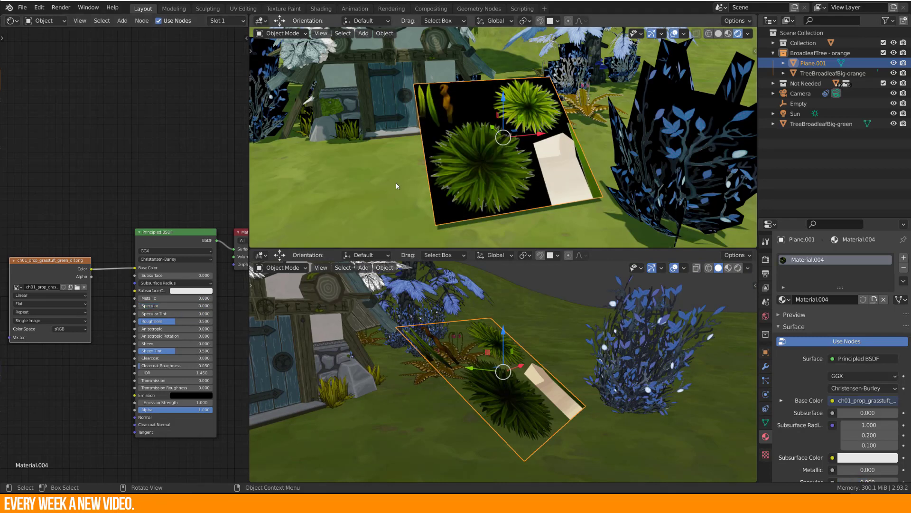
pyautogui.moveTo(396, 183); pyautogui.dragTo(412, 221, button='middle')
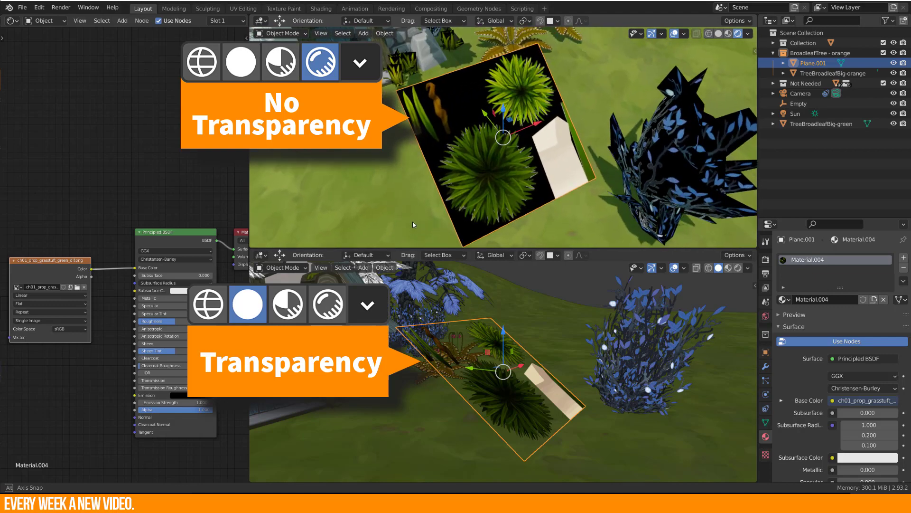
pyautogui.press('KP_0')
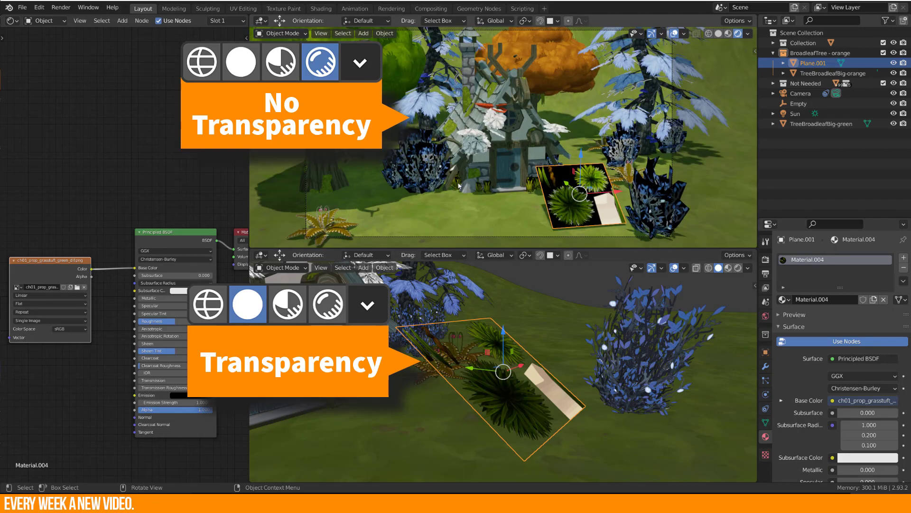
pyautogui.moveTo(483, 371); pyautogui.dragTo(489, 391, button='middle')
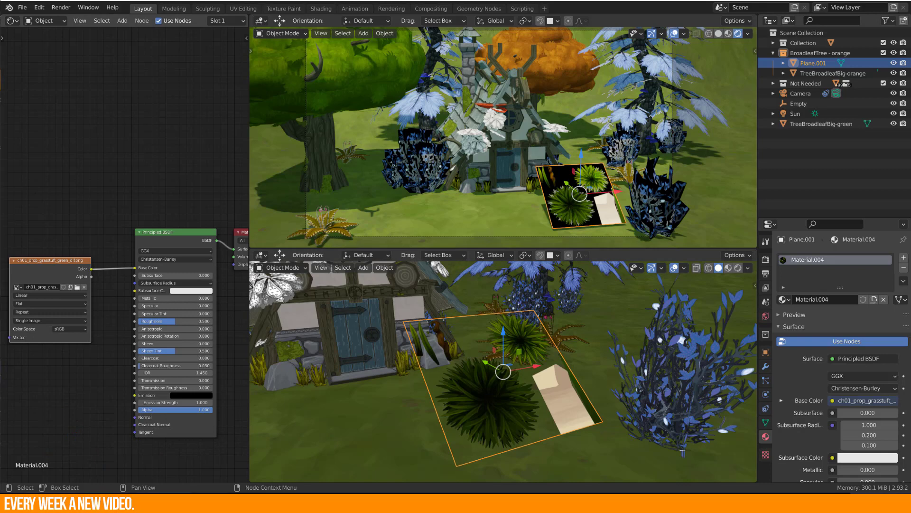
# - Connect the grass tuft image's Alpha output to the Alpha input of the Principled BSDF
pyautogui.moveTo(107, 358)
pyautogui.mouseDown(button='middle')
pyautogui.moveTo(95, 350)
pyautogui.moveTo(134, 342)
pyautogui.mouseUp(button='middle')
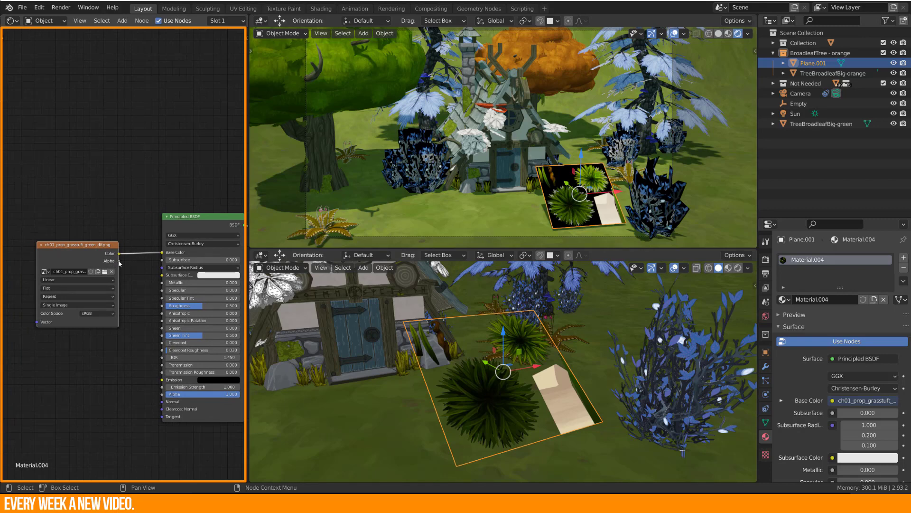
pyautogui.moveTo(119, 261); pyautogui.dragTo(135, 279)
pyautogui.moveTo(136, 358); pyautogui.dragTo(162, 398)
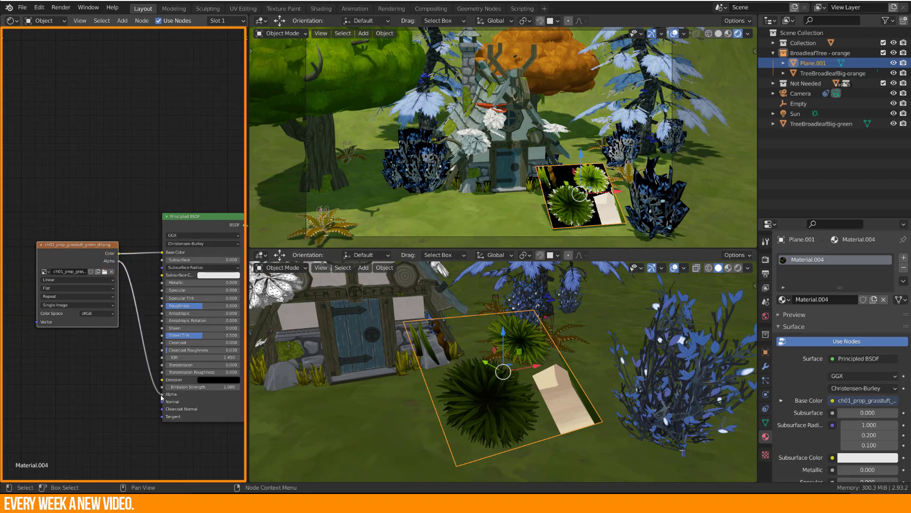
pyautogui.moveTo(525, 198); pyautogui.dragTo(506, 203, button='middle')
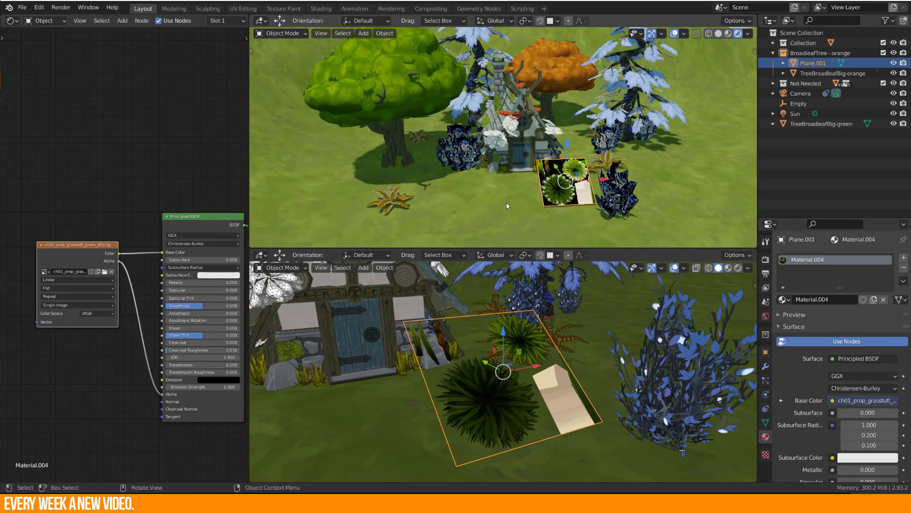
pyautogui.press('KP_0')
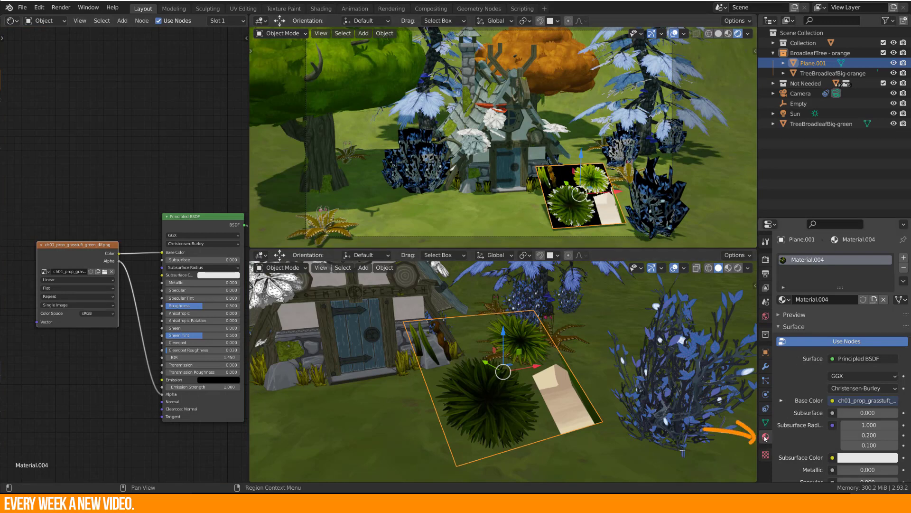
# - Set the grass plane material's Blend Mode to Alpha Clip and view the plane up close
pyautogui.scroll(-12, 817, 367)
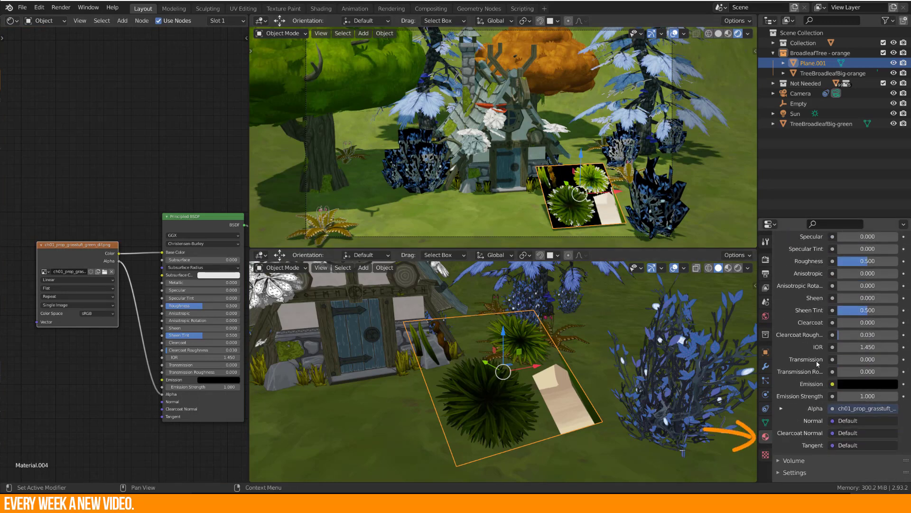
pyautogui.click(785, 441)
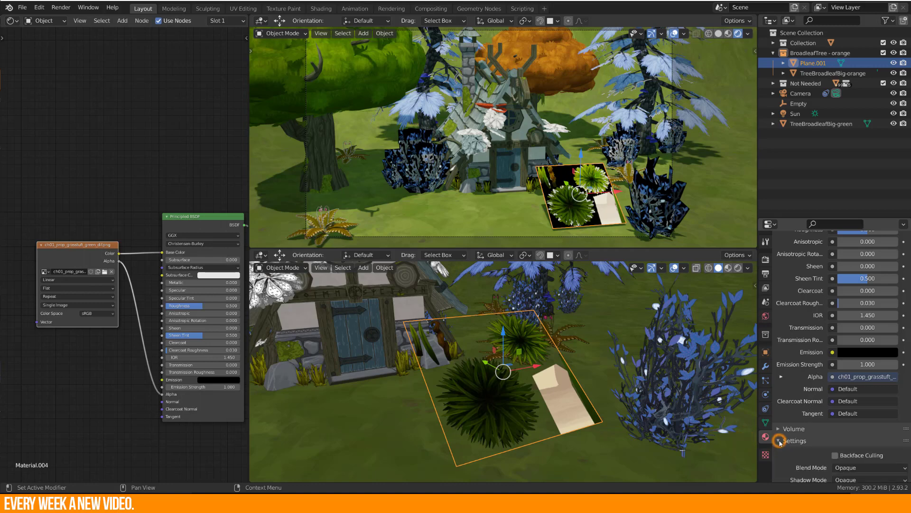
pyautogui.scroll(-5, 782, 438)
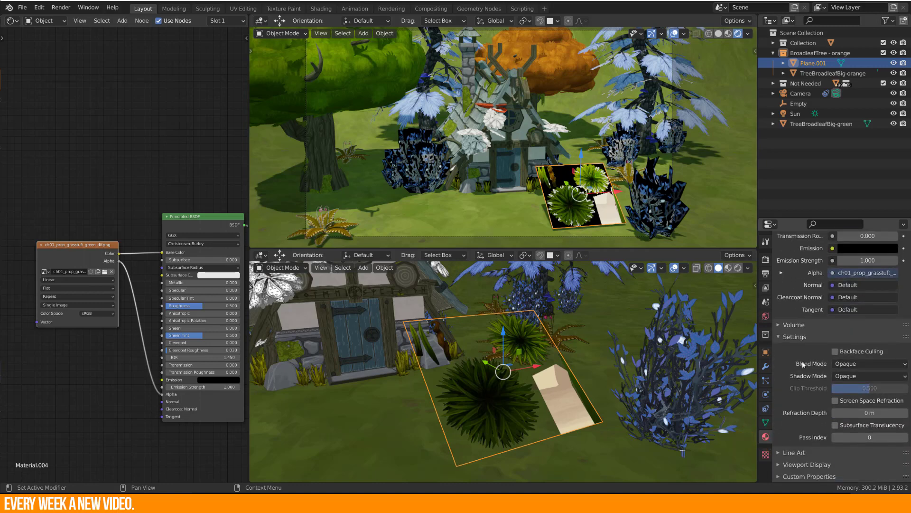
pyautogui.click(847, 364)
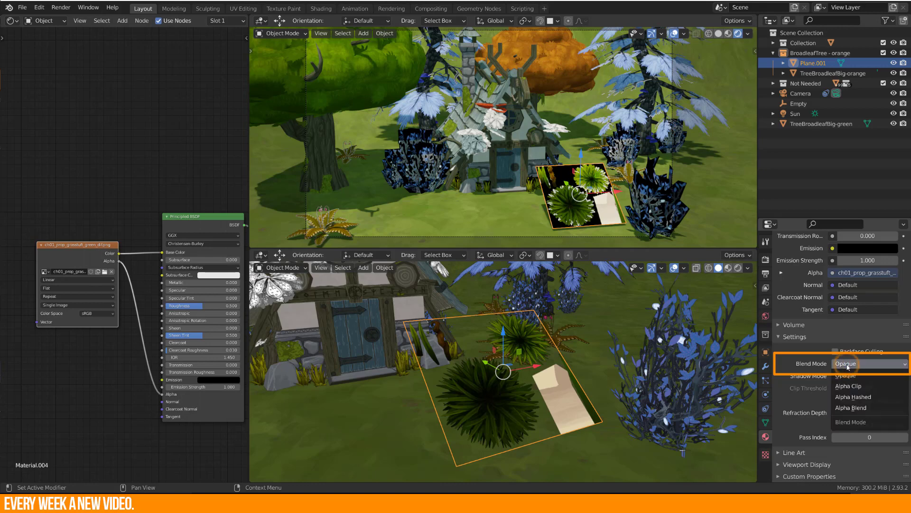
pyautogui.click(835, 388)
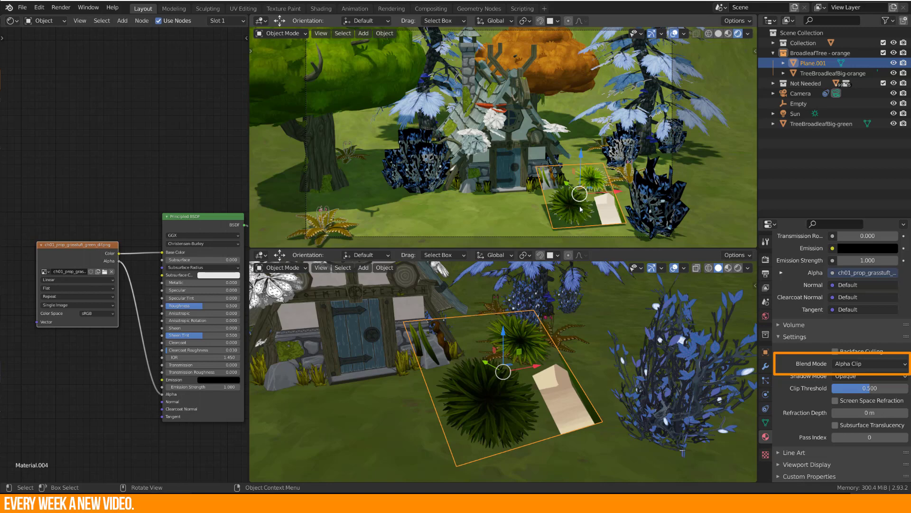
pyautogui.moveTo(555, 215); pyautogui.dragTo(504, 208, button='middle')
pyautogui.press('KP_Decimal')
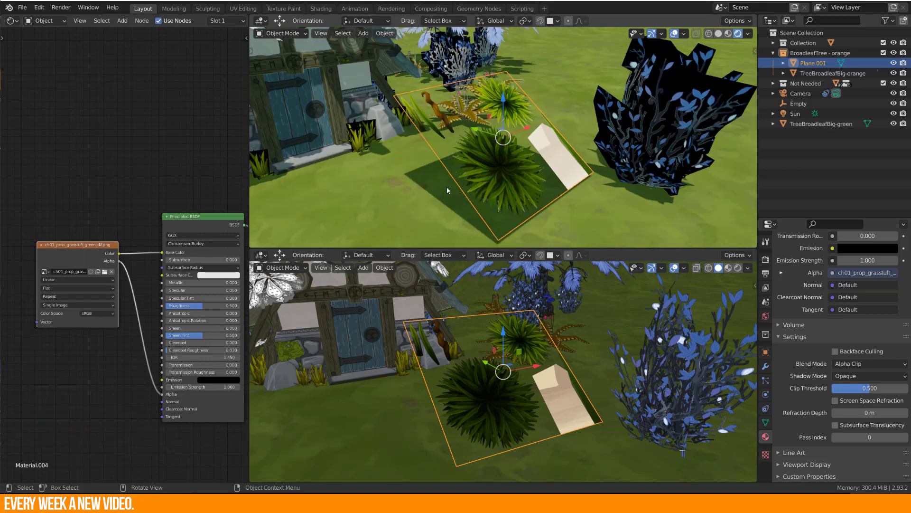
# - Set the grass plane material's Shadow Mode to Alpha Clip and view its shadow from both sides
pyautogui.moveTo(447, 190); pyautogui.dragTo(517, 215, button='middle')
pyautogui.moveTo(424, 224); pyautogui.dragTo(459, 197, button='middle')
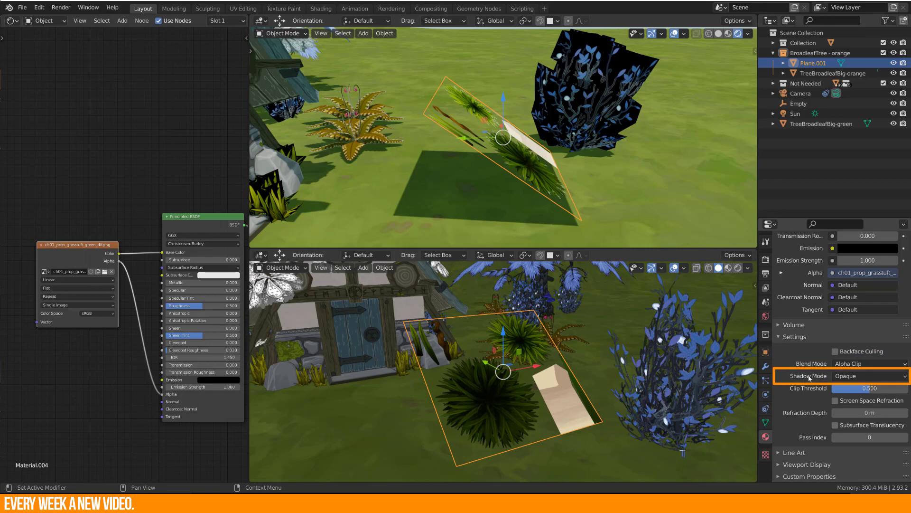
pyautogui.click(844, 376)
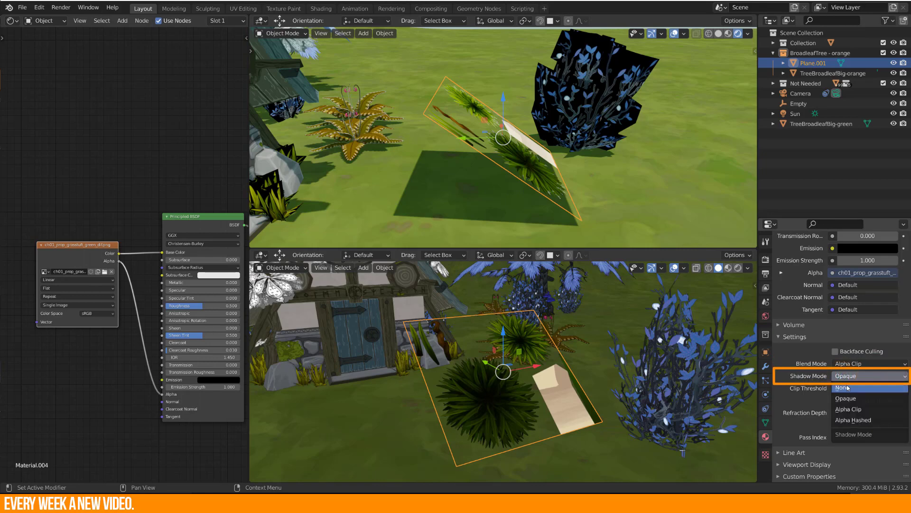
pyautogui.click(844, 409)
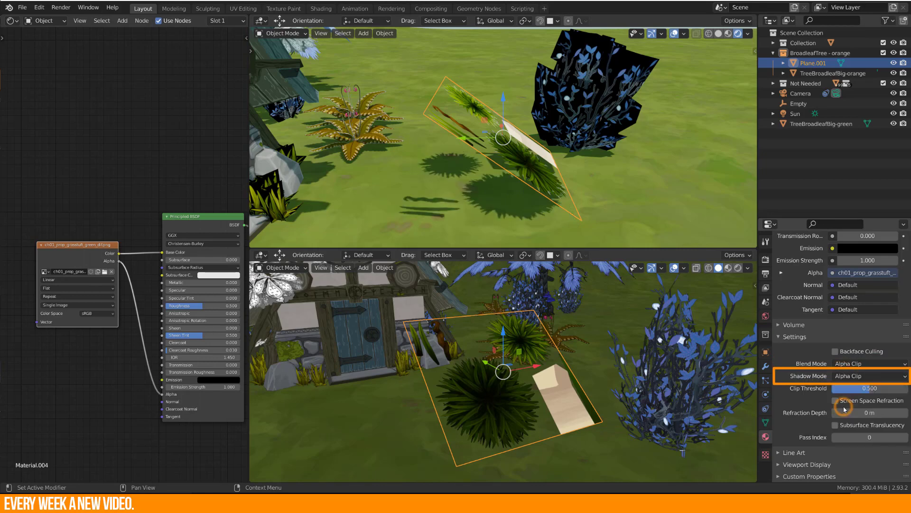
pyautogui.moveTo(492, 205); pyautogui.dragTo(417, 218, button='middle')
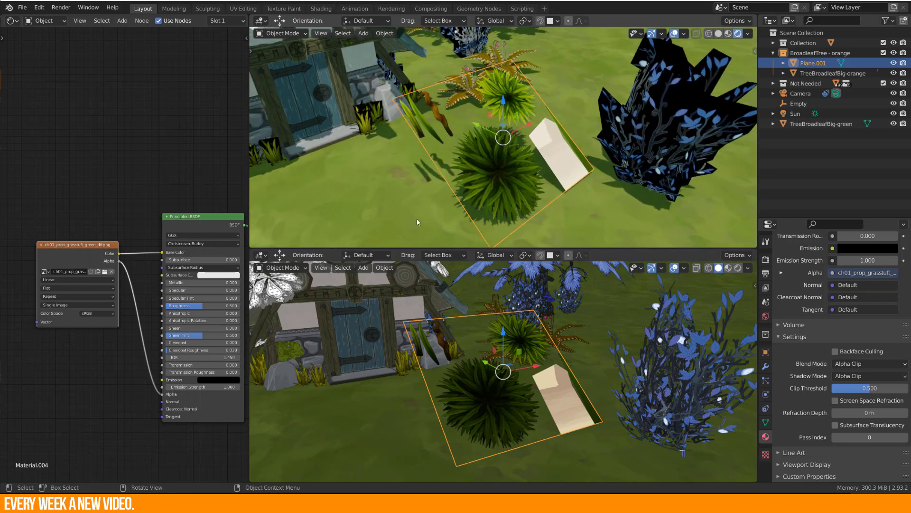
# - Toggle the Sun light's Shadow option off and back on to compare the scene with and without shadows
pyautogui.click(790, 115)
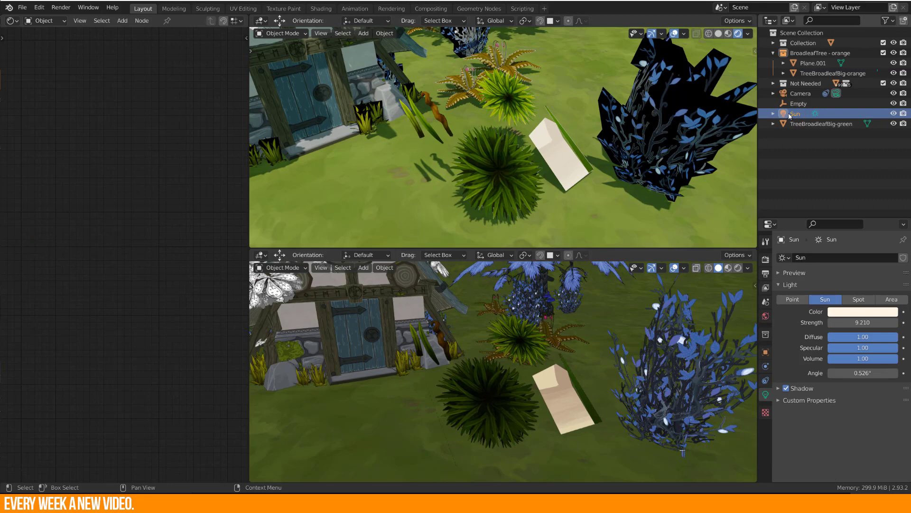
pyautogui.click(786, 388)
pyautogui.click(787, 389)
pyautogui.click(787, 388)
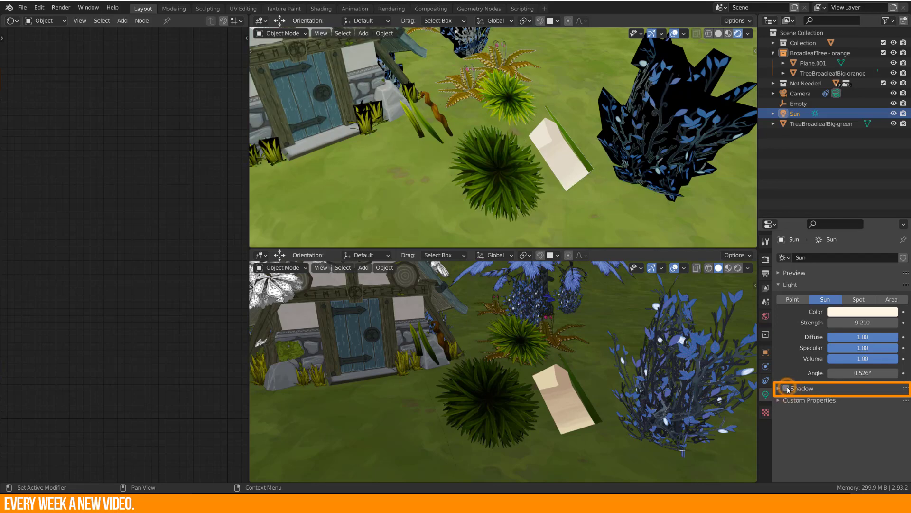
pyautogui.click(786, 388)
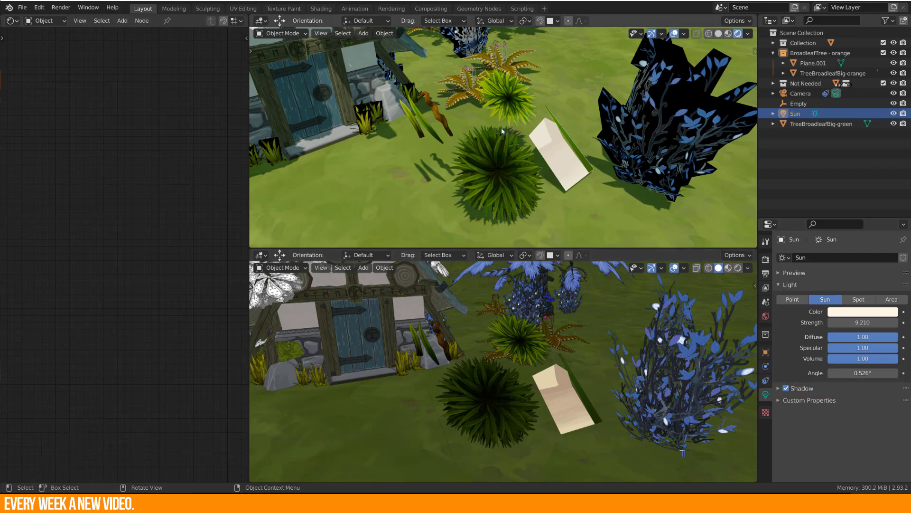
# - Select the blue bush and connect its image texture's Alpha output to the Alpha input of the Principled BSDF
pyautogui.moveTo(555, 183); pyautogui.dragTo(566, 158, button='middle')
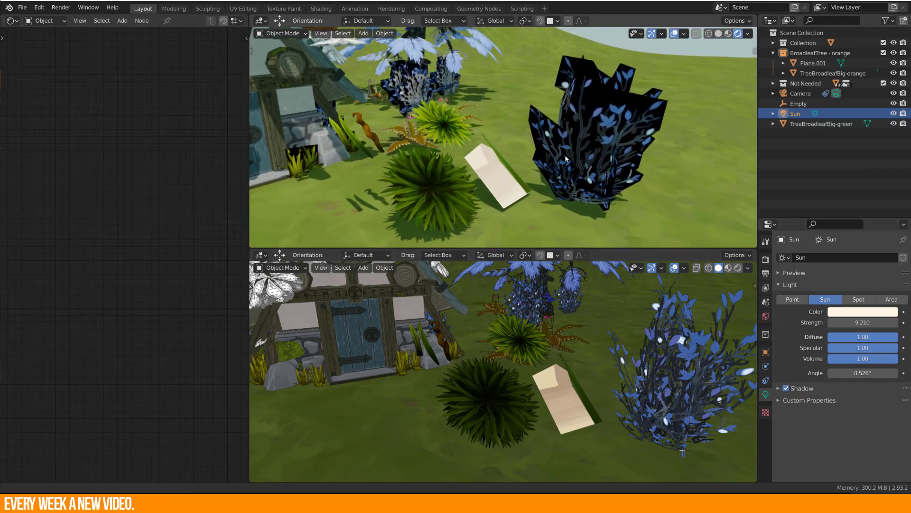
pyautogui.click(590, 151)
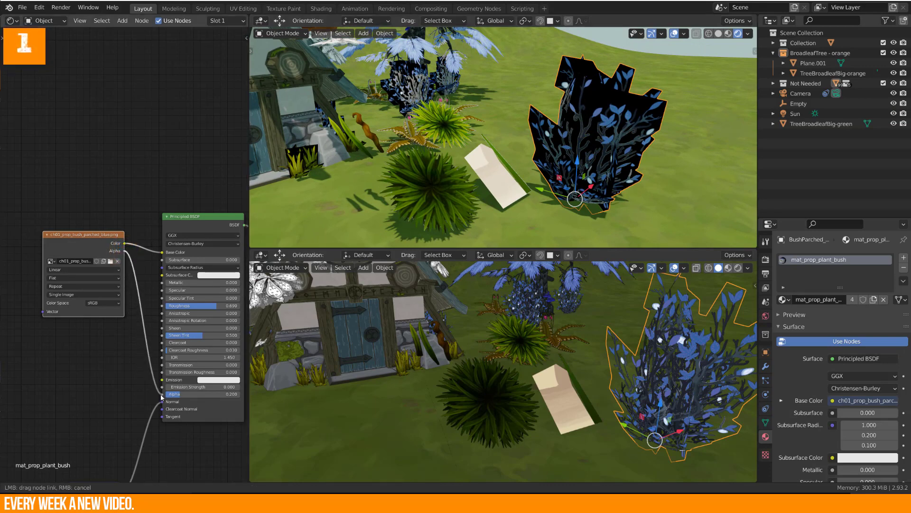
pyautogui.moveTo(162, 397); pyautogui.dragTo(162, 394)
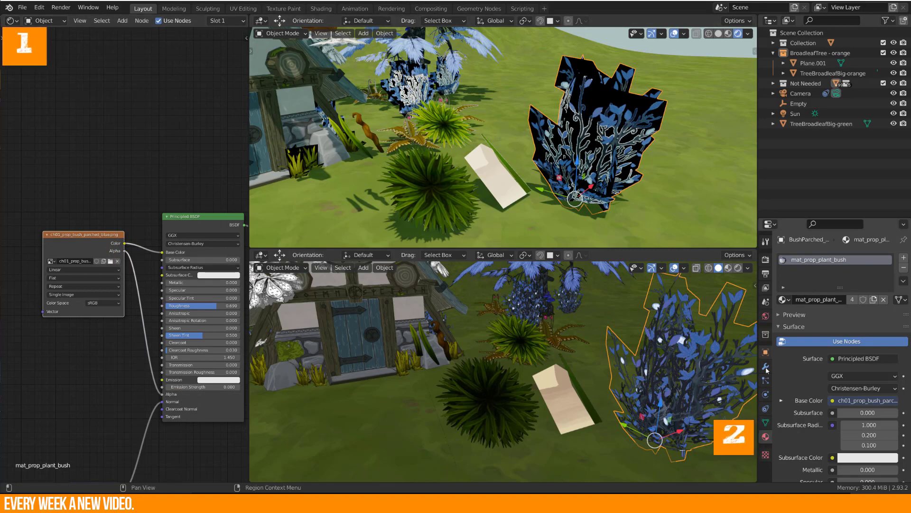
# - Set both the Blend Mode and the Shadow Mode of the bush material to Alpha Clip
pyautogui.scroll(-15, 798, 376)
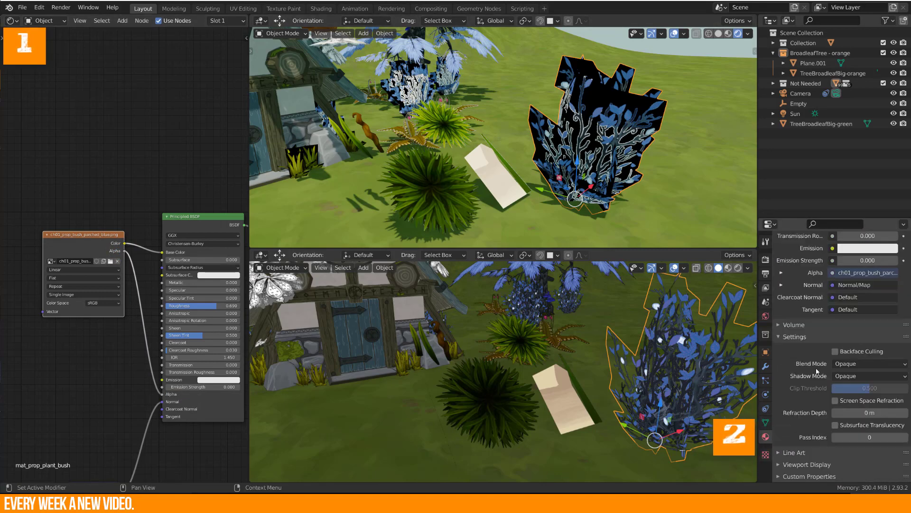
pyautogui.click(844, 364)
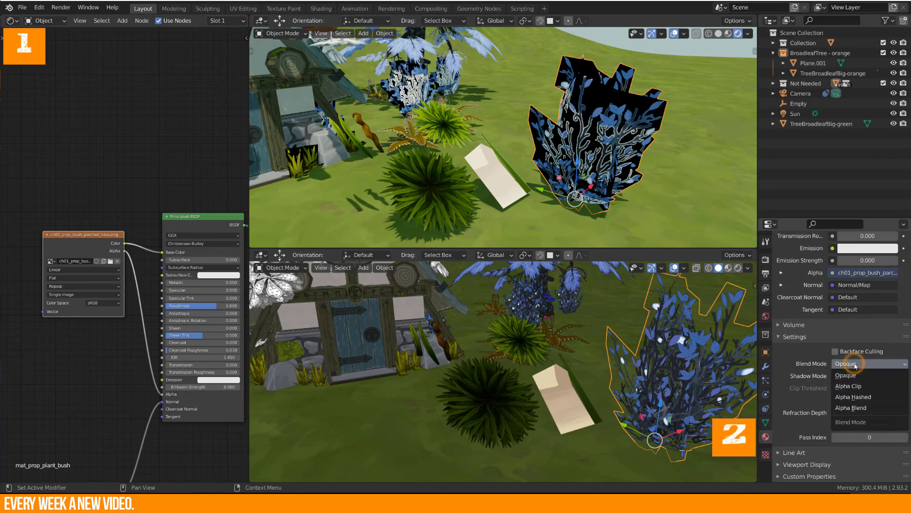
pyautogui.click(848, 376)
pyautogui.click(848, 375)
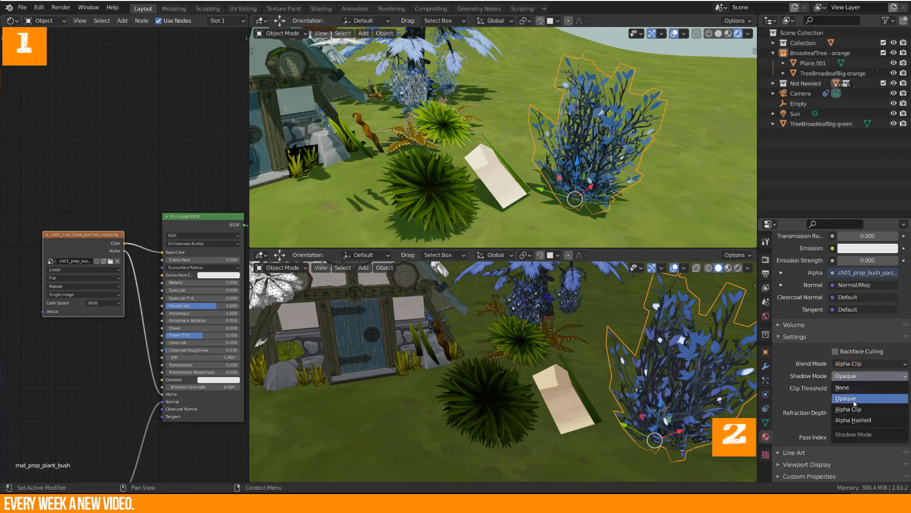
pyautogui.click(849, 409)
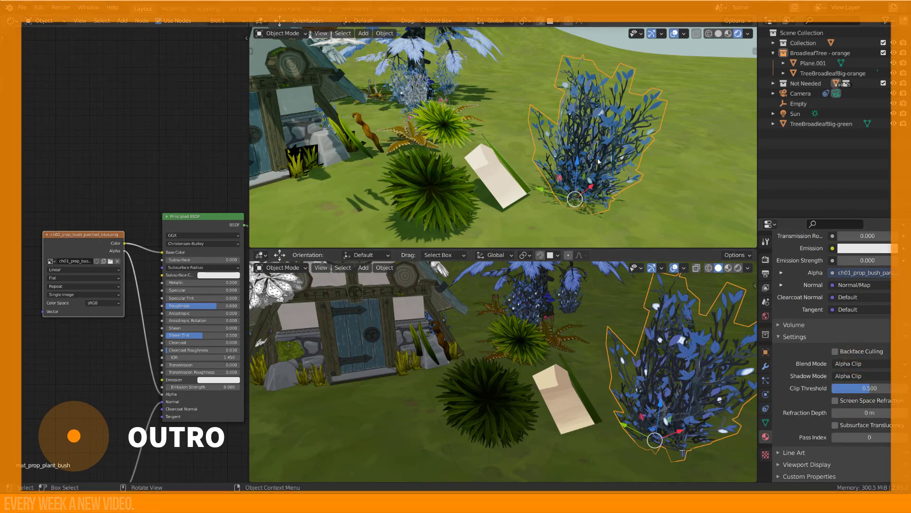
pyautogui.moveTo(598, 161); pyautogui.dragTo(543, 138, button='middle')
pyautogui.keyDown('shift'); pyautogui.moveTo(361, 147); pyautogui.dragTo(510, 130, button='middle'); pyautogui.keyUp('shift')
pyautogui.moveTo(674, 175); pyautogui.dragTo(437, 173, button='middle')
pyautogui.keyDown('shift'); pyautogui.moveTo(665, 148); pyautogui.dragTo(474, 97, button='middle'); pyautogui.keyUp('shift')
pyautogui.keyDown('shift'); pyautogui.moveTo(631, 140); pyautogui.dragTo(357, 131, button='middle'); pyautogui.keyUp('shift')
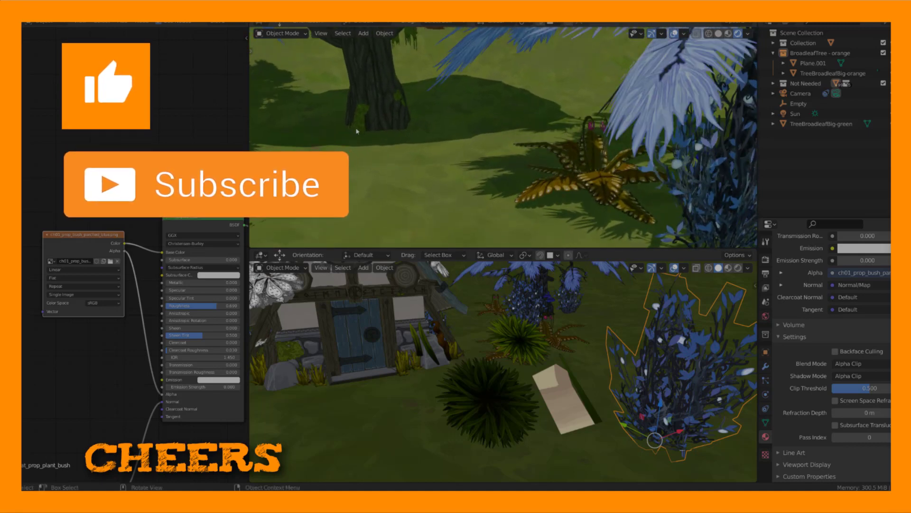